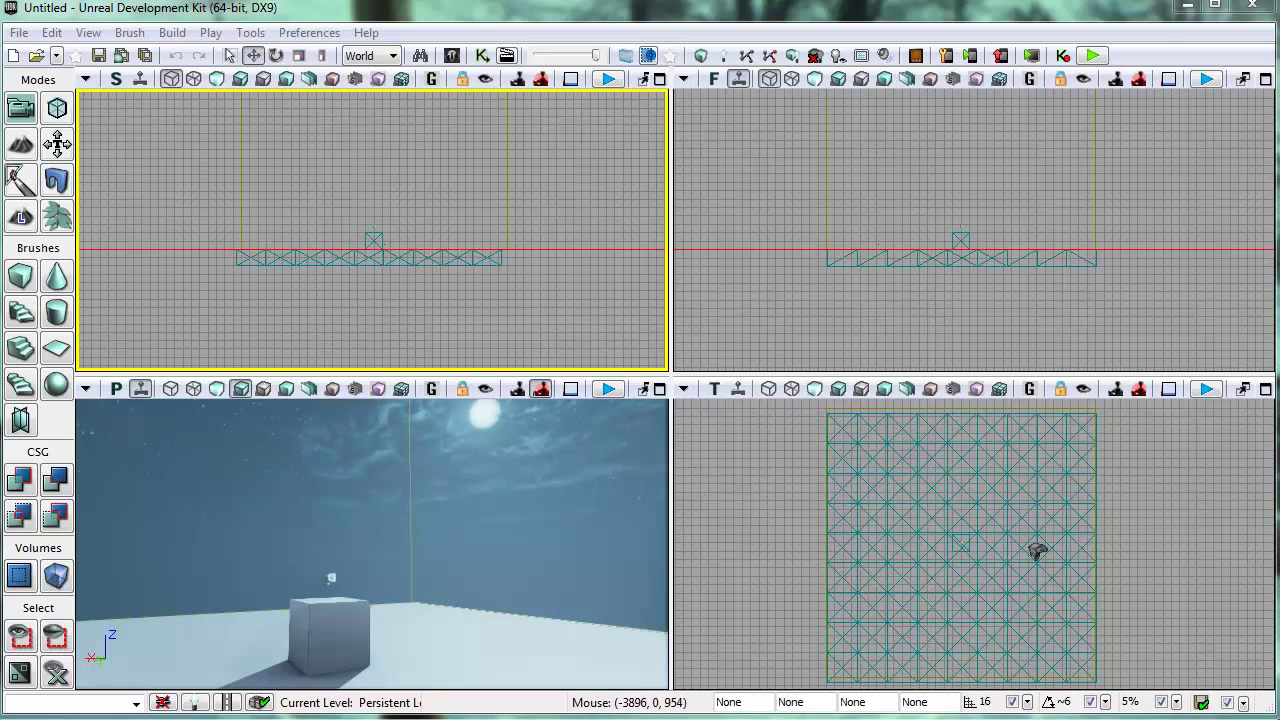
Move the Explorer folder aside, maximize the perspective viewport and open the Content Browser (Ctrl+Shift+F).
drag(0, 55, 418, 40)
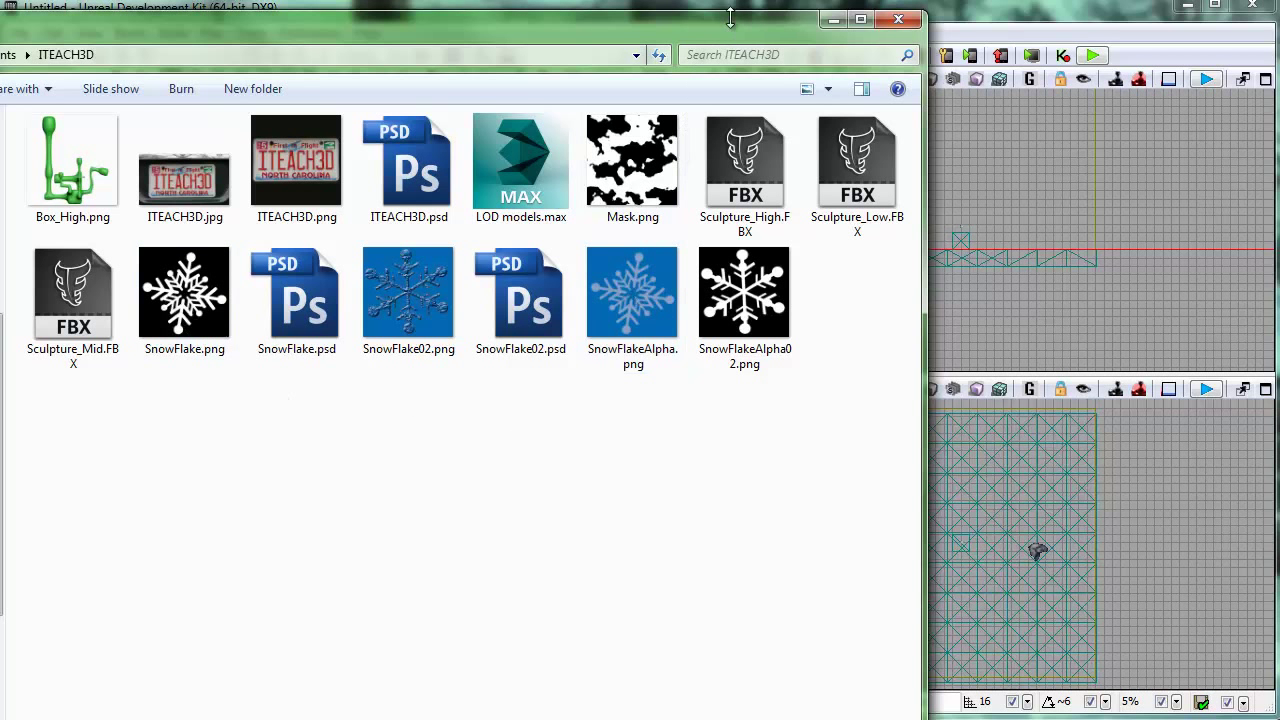
drag(745, 32, 60, 32)
click(370, 300)
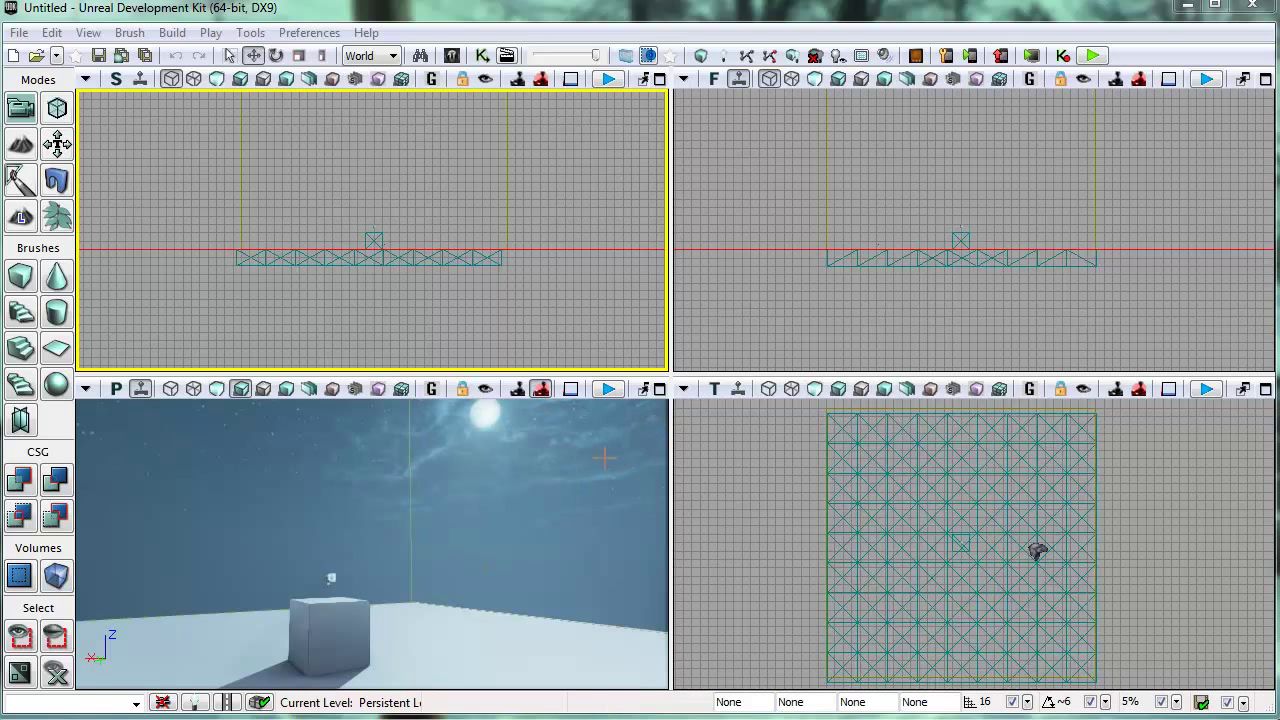
click(659, 389)
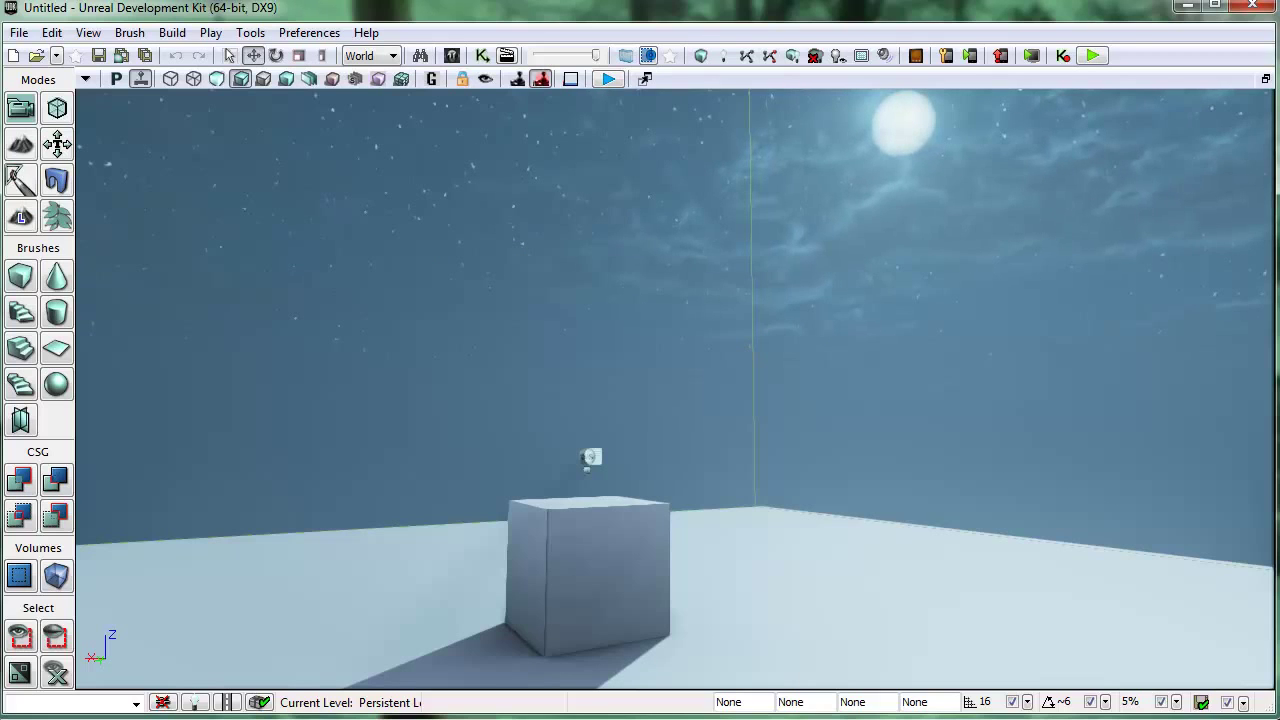
key(ctrl+shift+f)
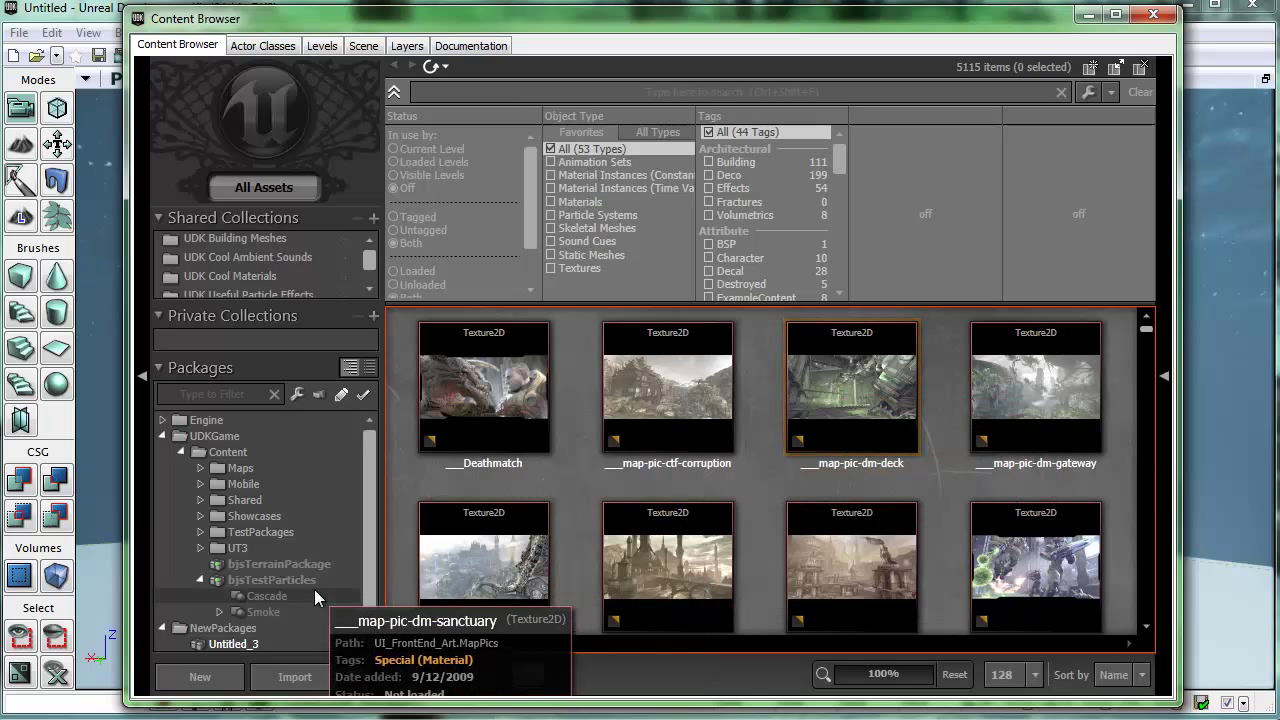
Choose New ParticleSystem from the asset grid's context menu in the bjsTestParticles package.
click(277, 580)
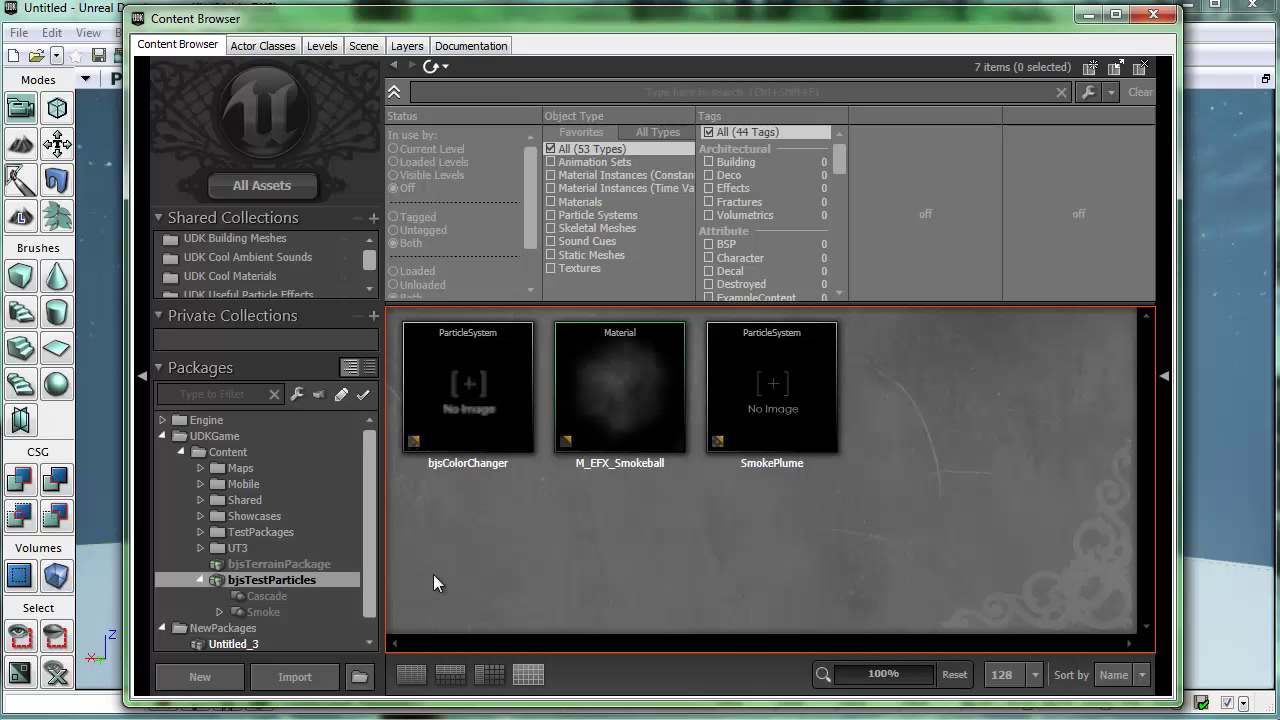
right_click(912, 410)
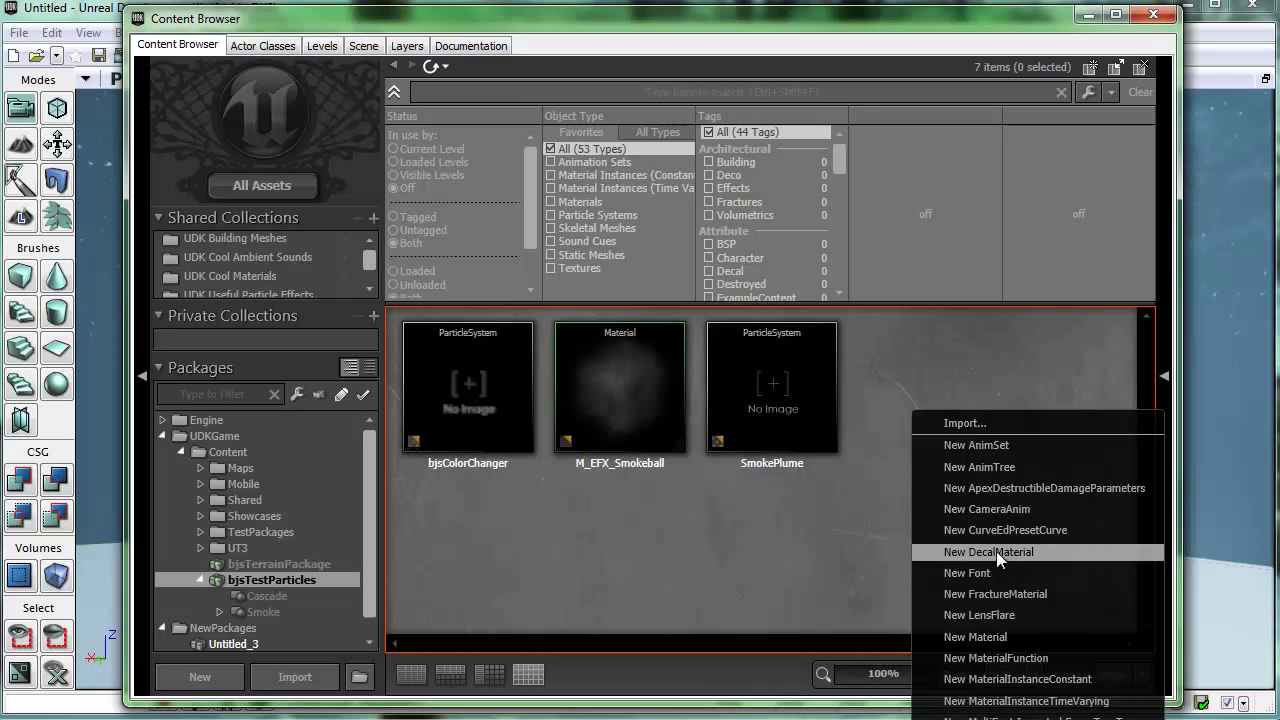
right_click(891, 322)
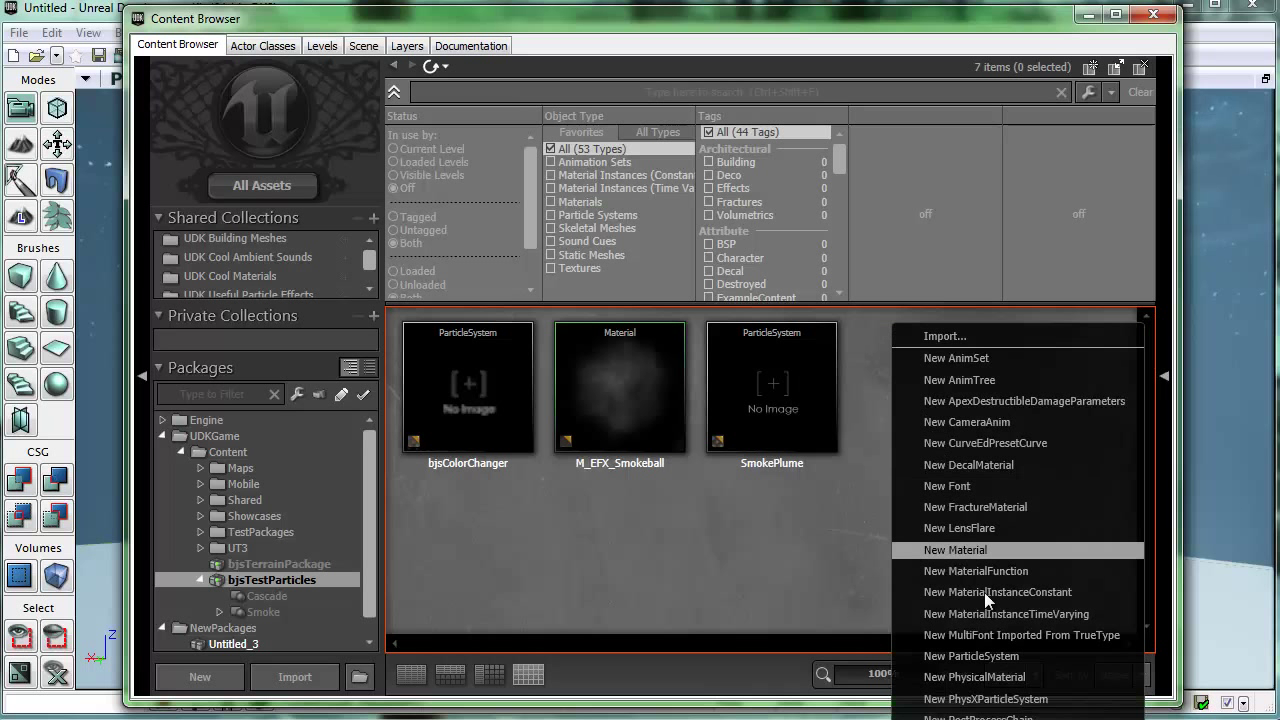
click(989, 656)
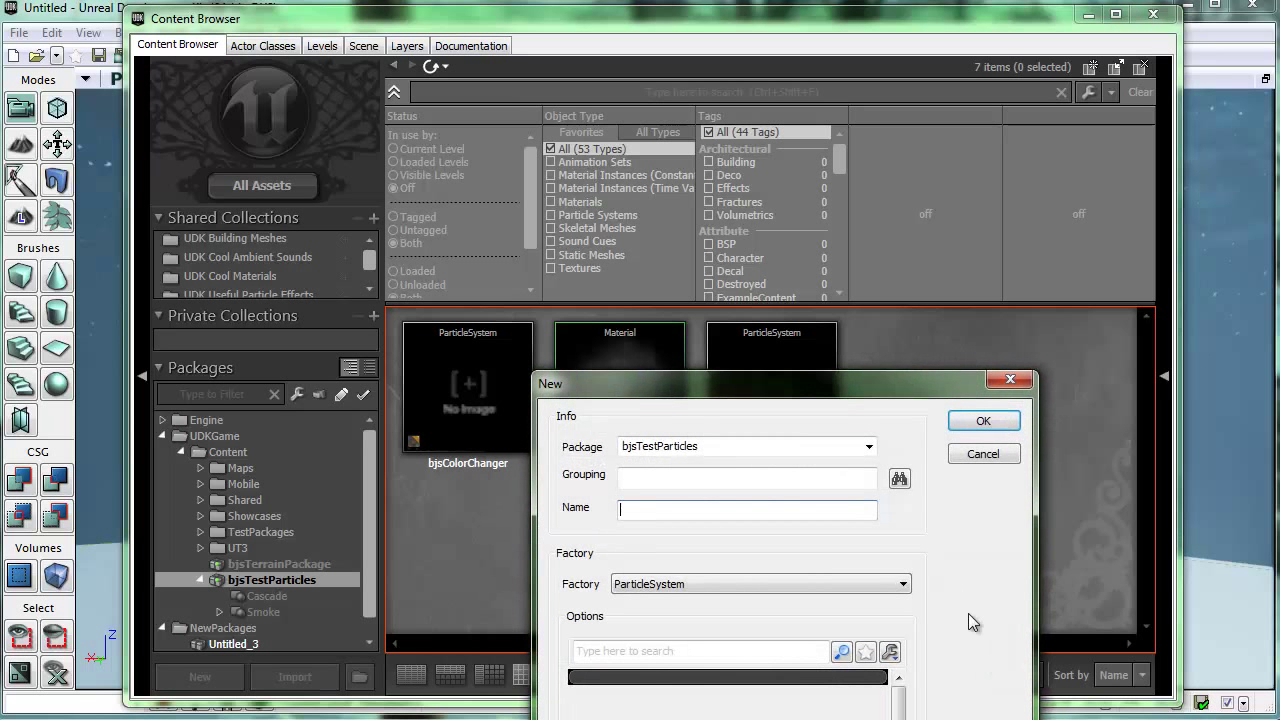
Name the new particle system bjsSnowEmitter and create it.
drag(937, 382, 933, 76)
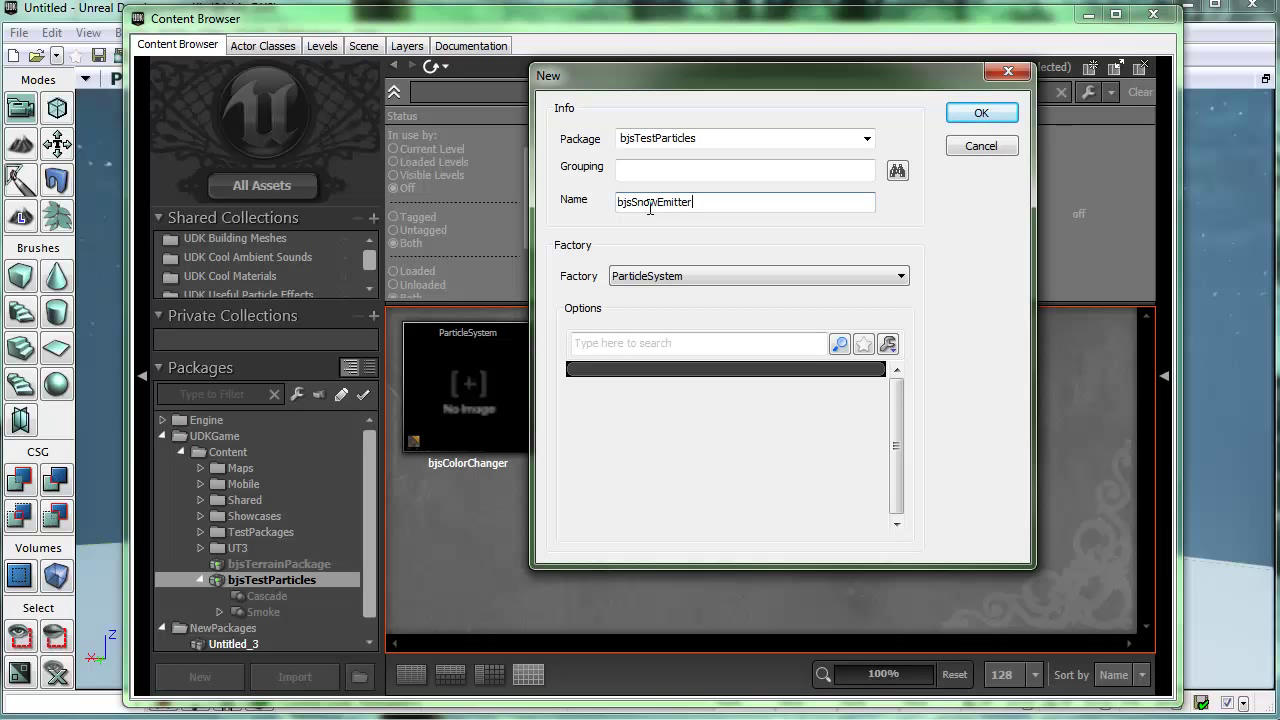
key(Return)
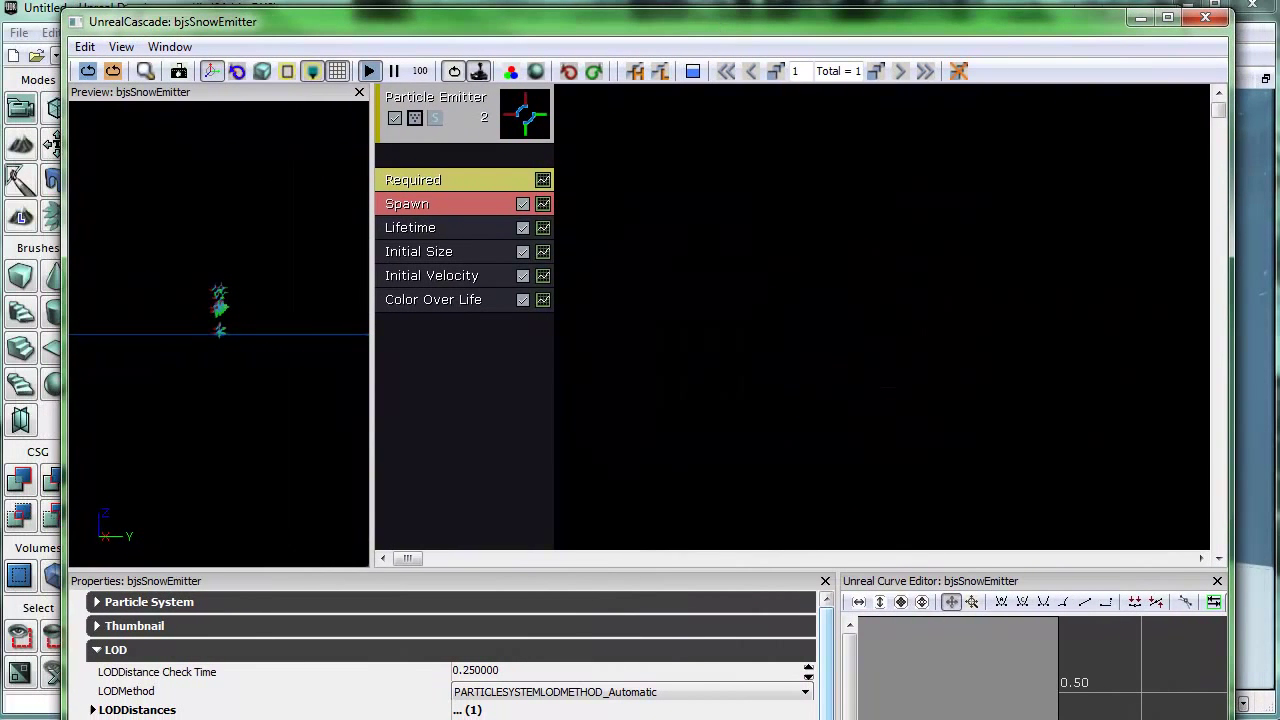
Shorten the Cascade window and minimize it to get back to the Content Browser.
drag(641, 719, 641, 703)
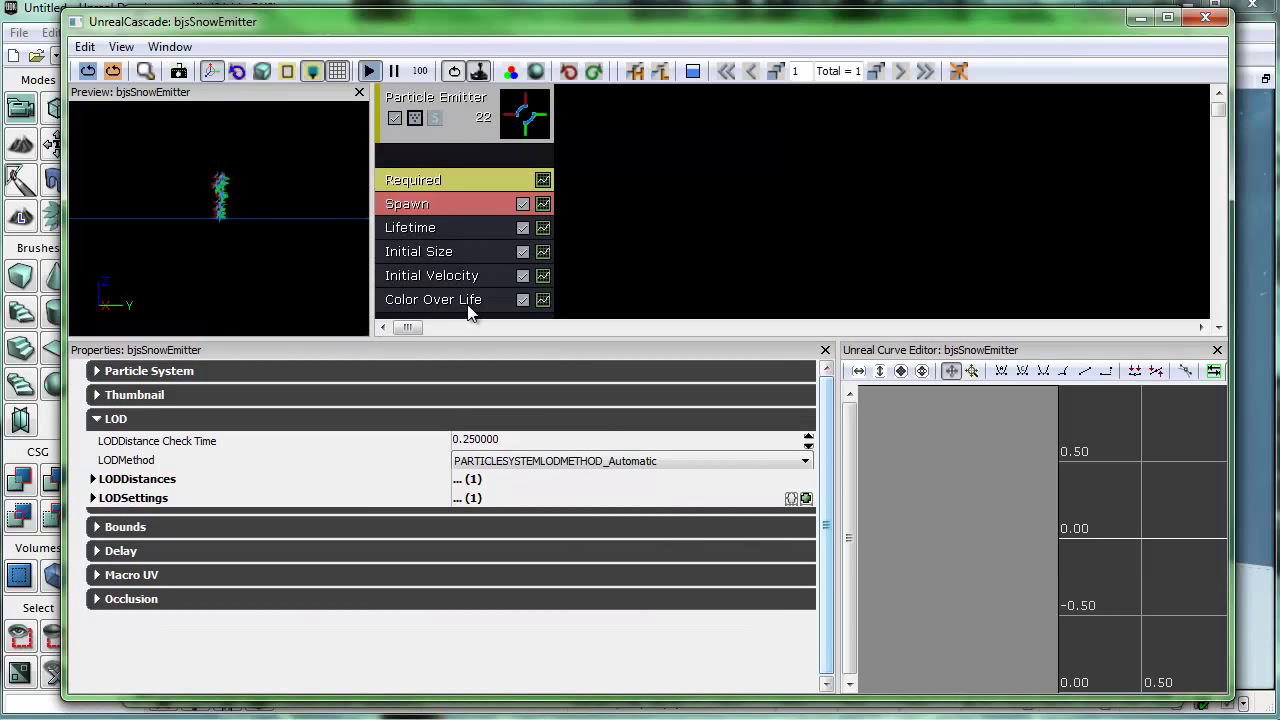
click(1142, 18)
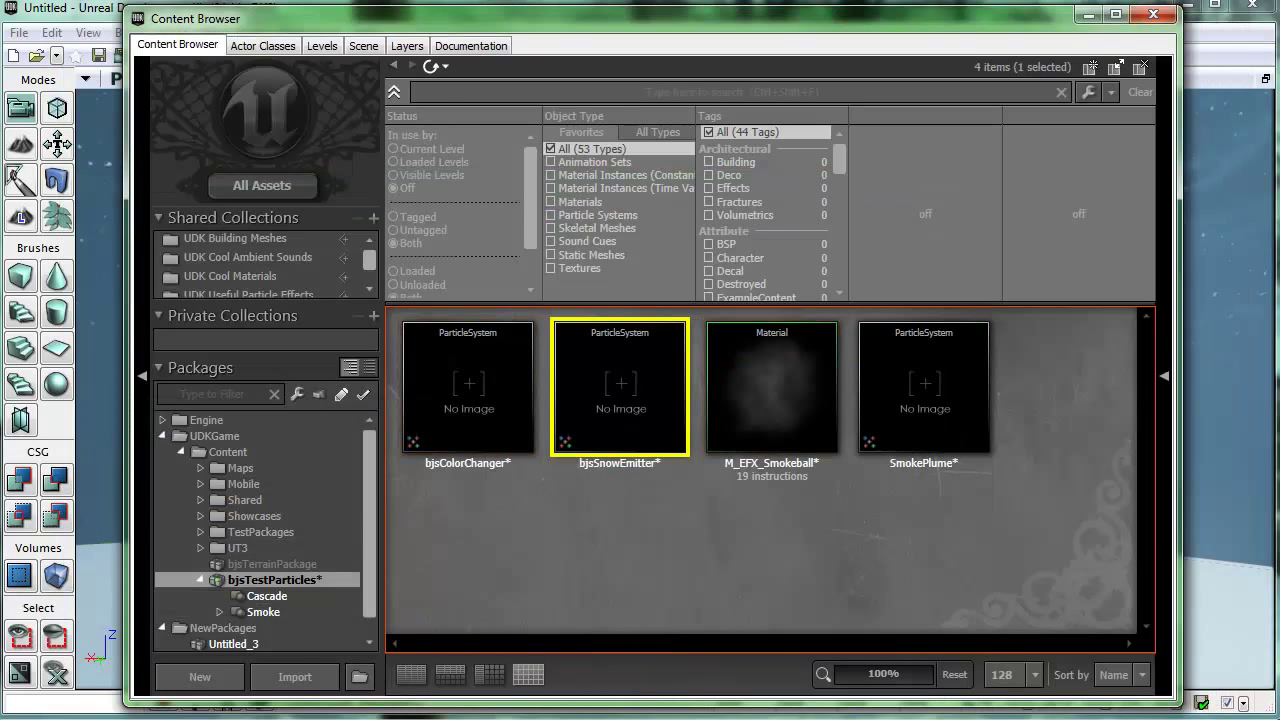
Drag SnowFlake02.png from the ITEACH3D folder into the bjsTestParticles asset grid.
drag(0, 60, 130, 40)
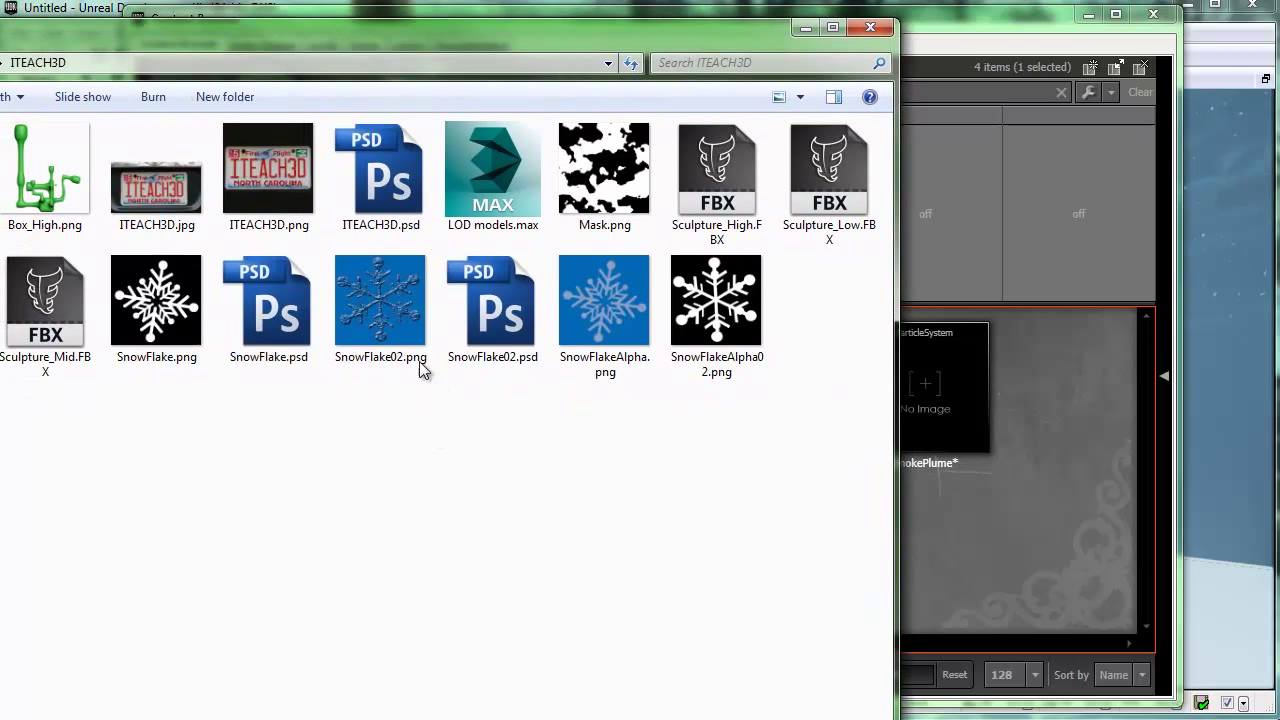
click(381, 308)
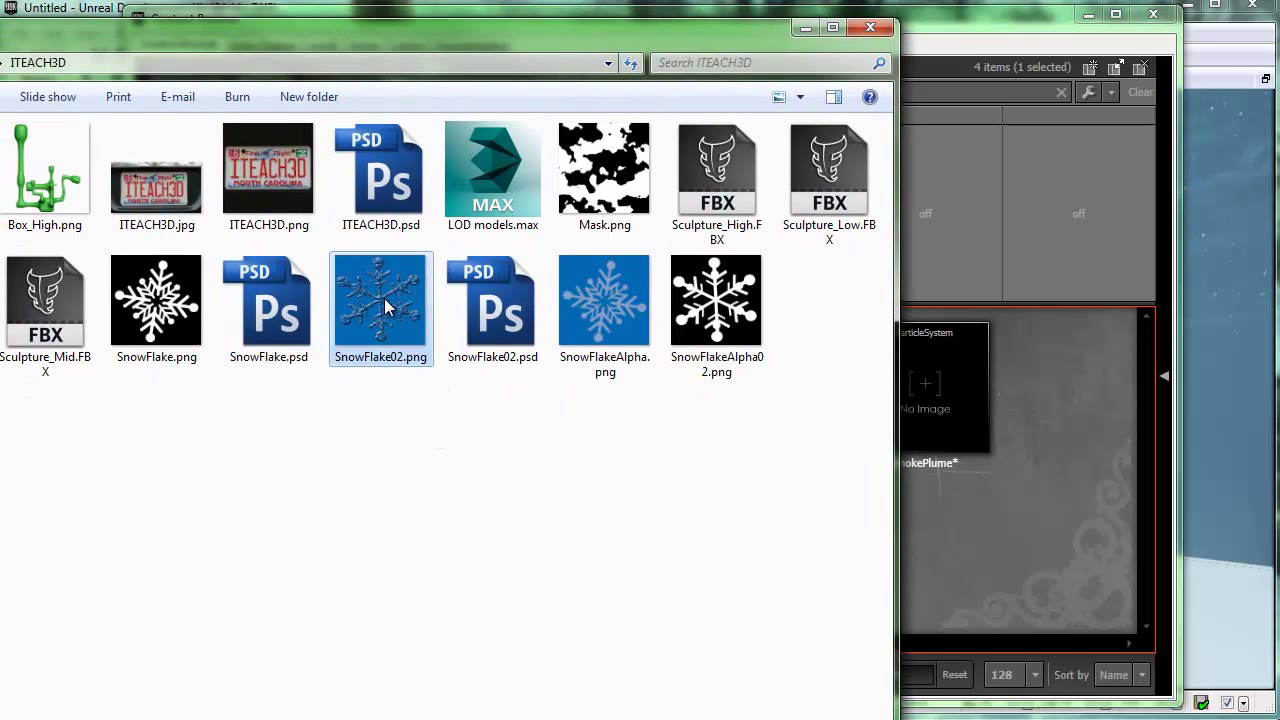
drag(384, 298, 1041, 528)
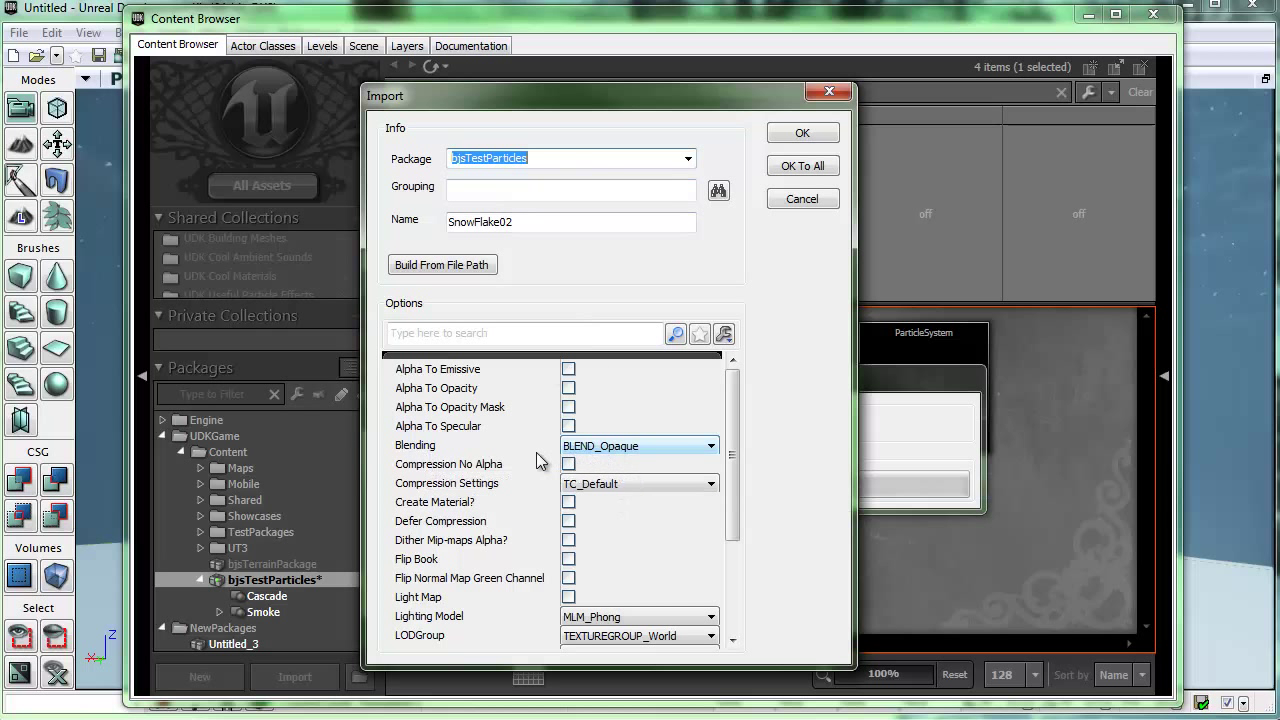
Import SnowFlake02 with Translucent blending, RGB to Diffuse and Emissive, and Create Material enabled.
click(636, 446)
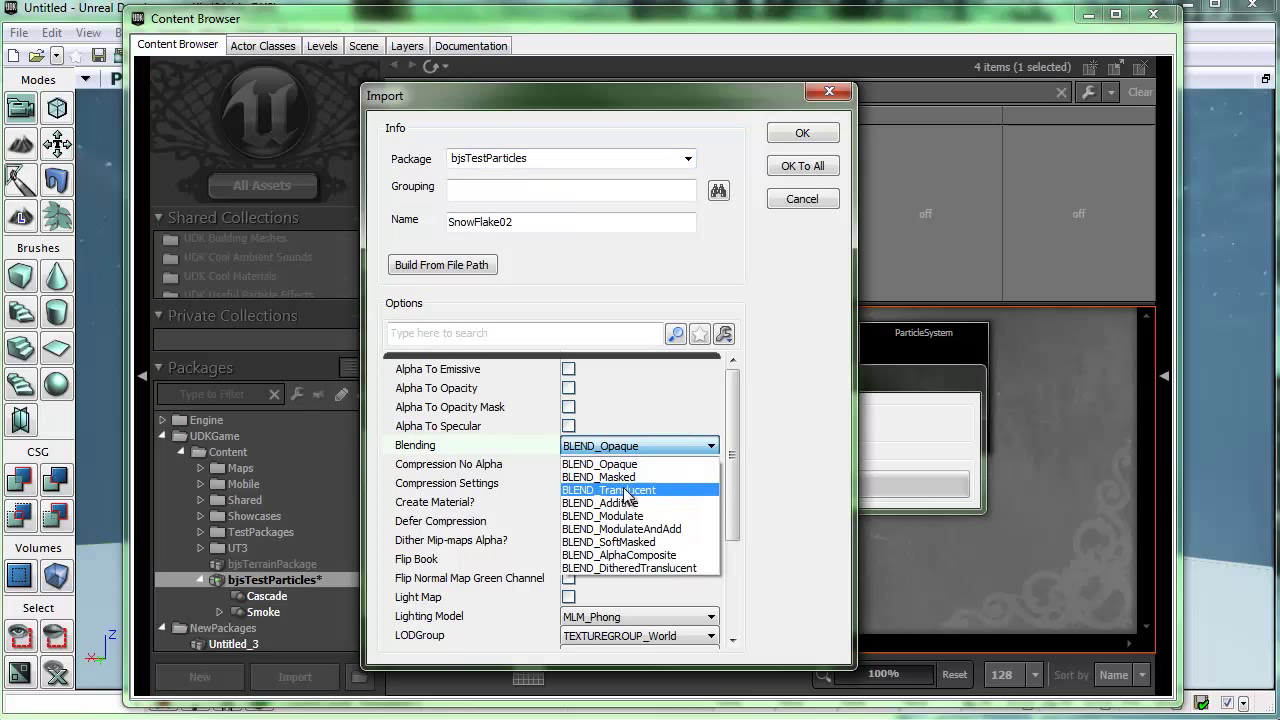
click(632, 490)
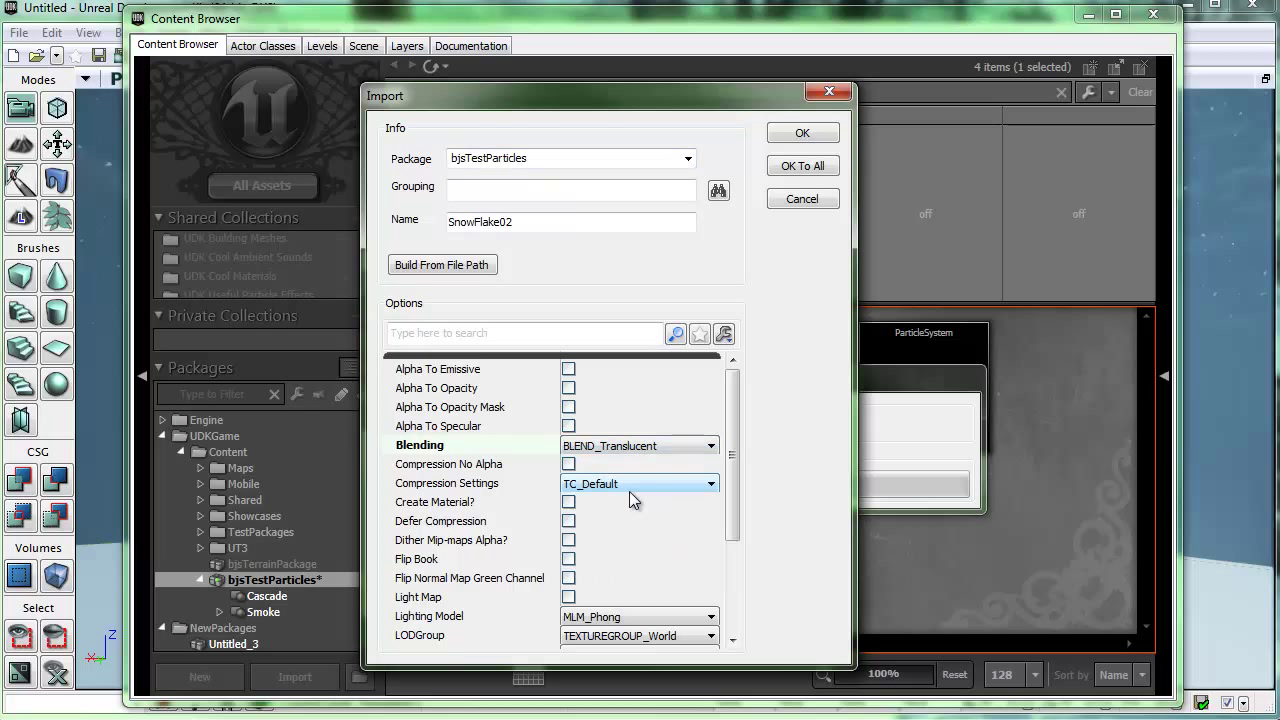
drag(734, 400, 735, 553)
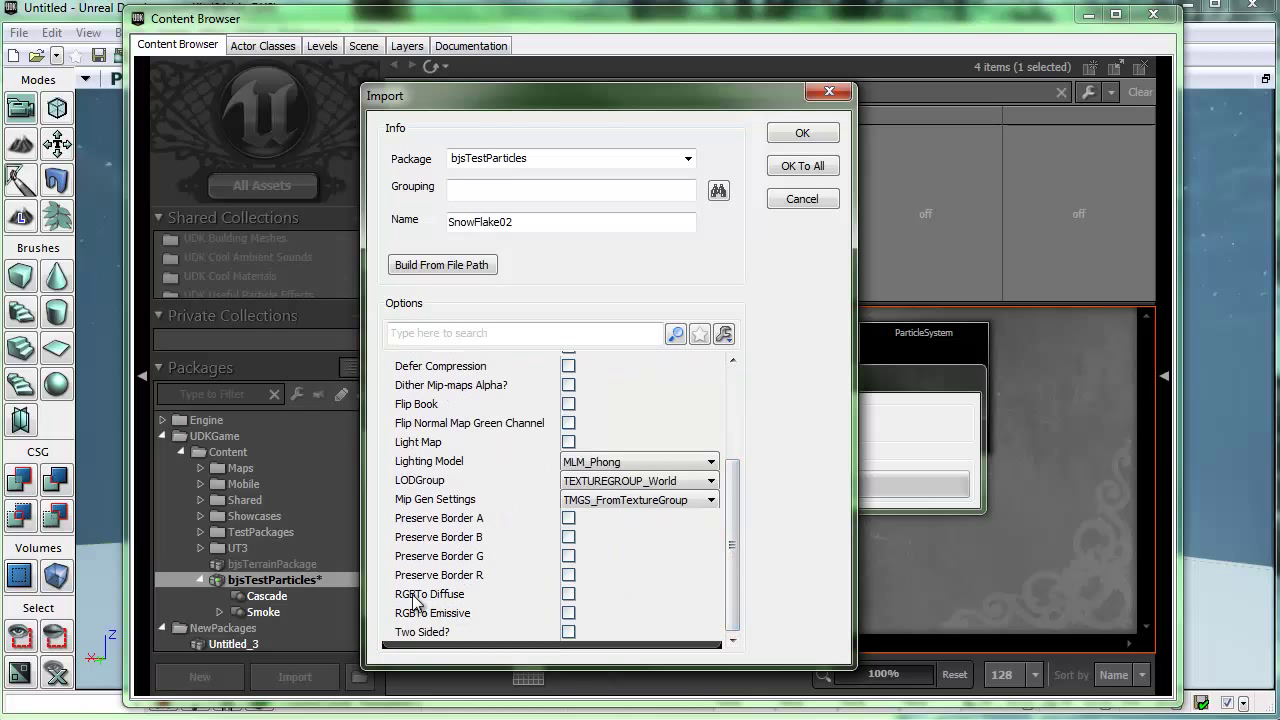
click(568, 594)
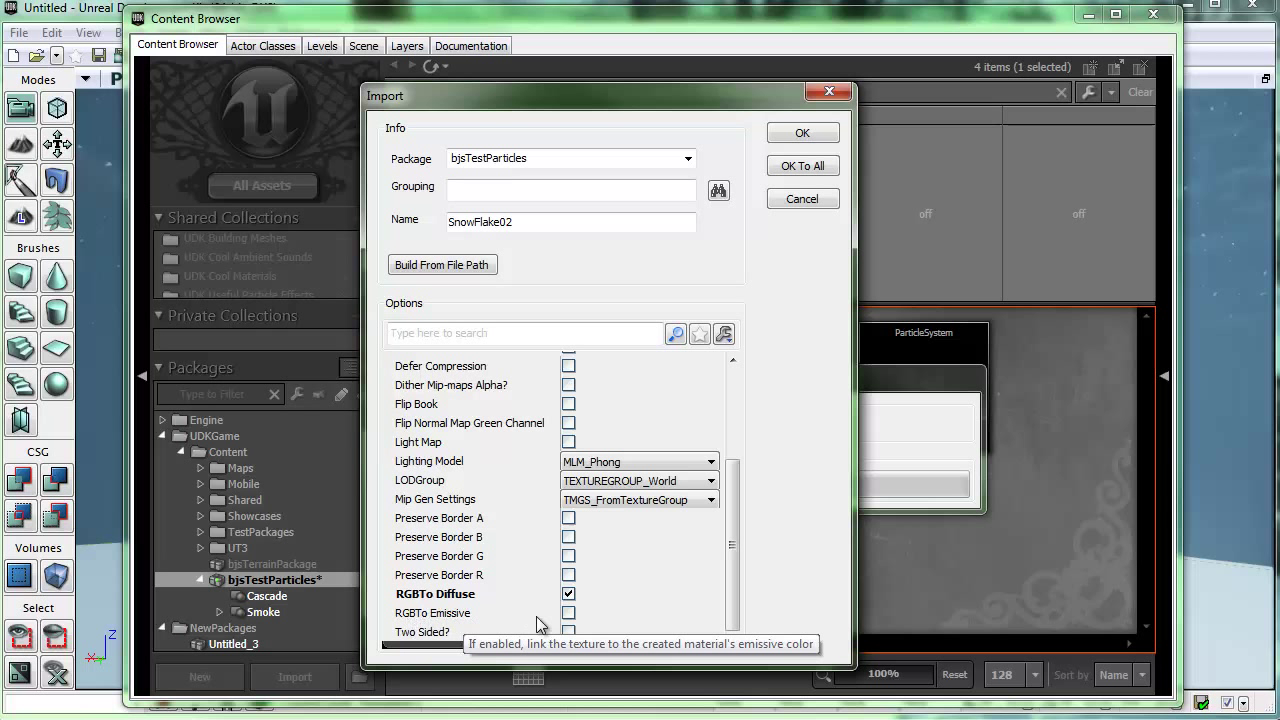
click(568, 613)
drag(733, 562, 743, 427)
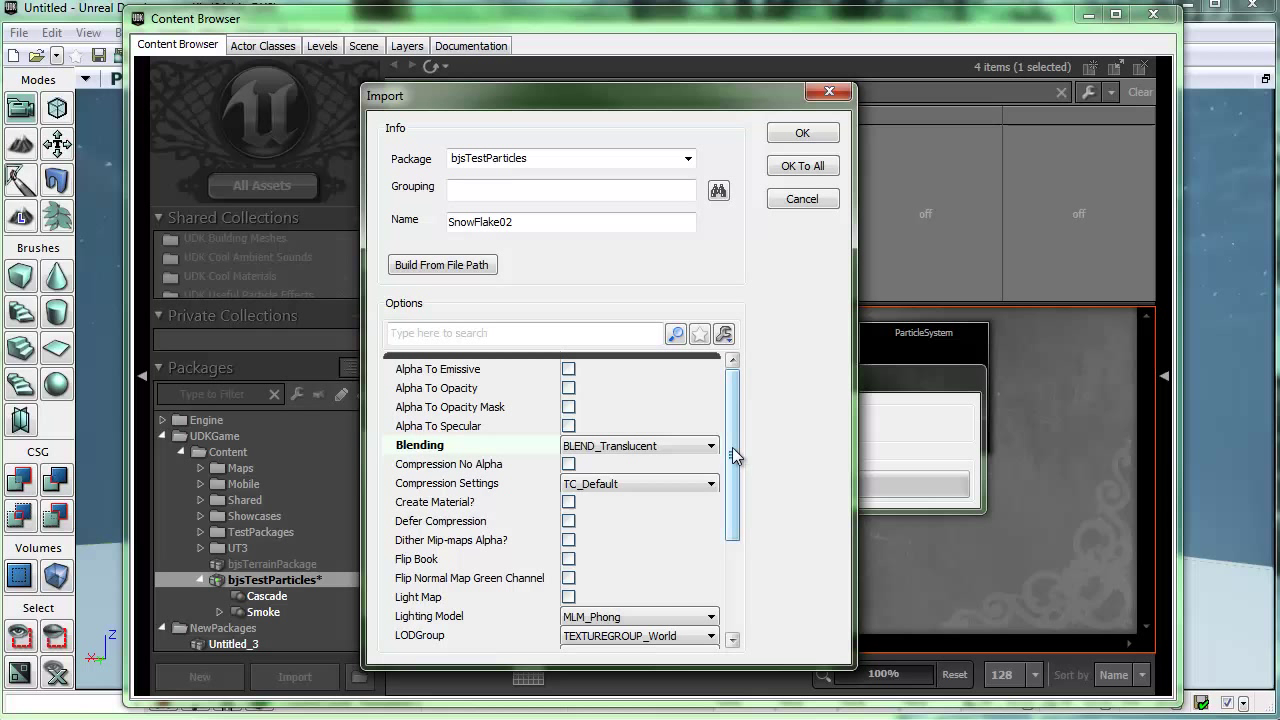
click(568, 502)
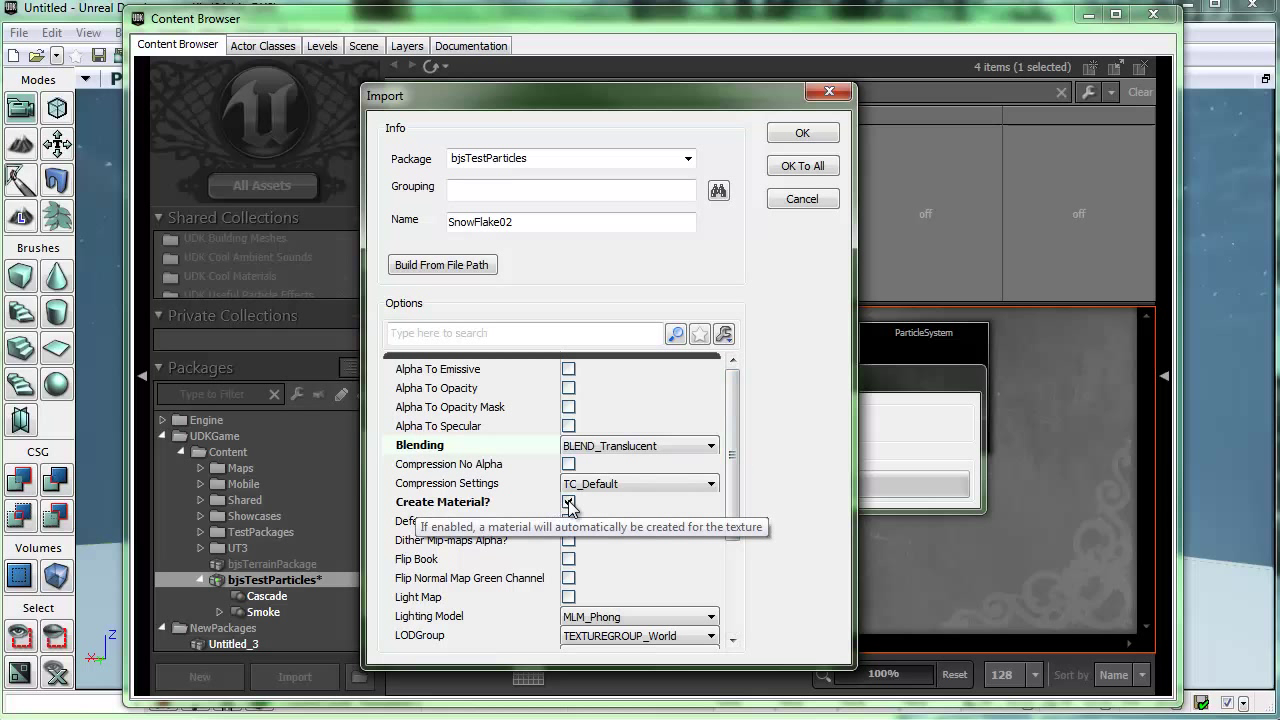
click(800, 135)
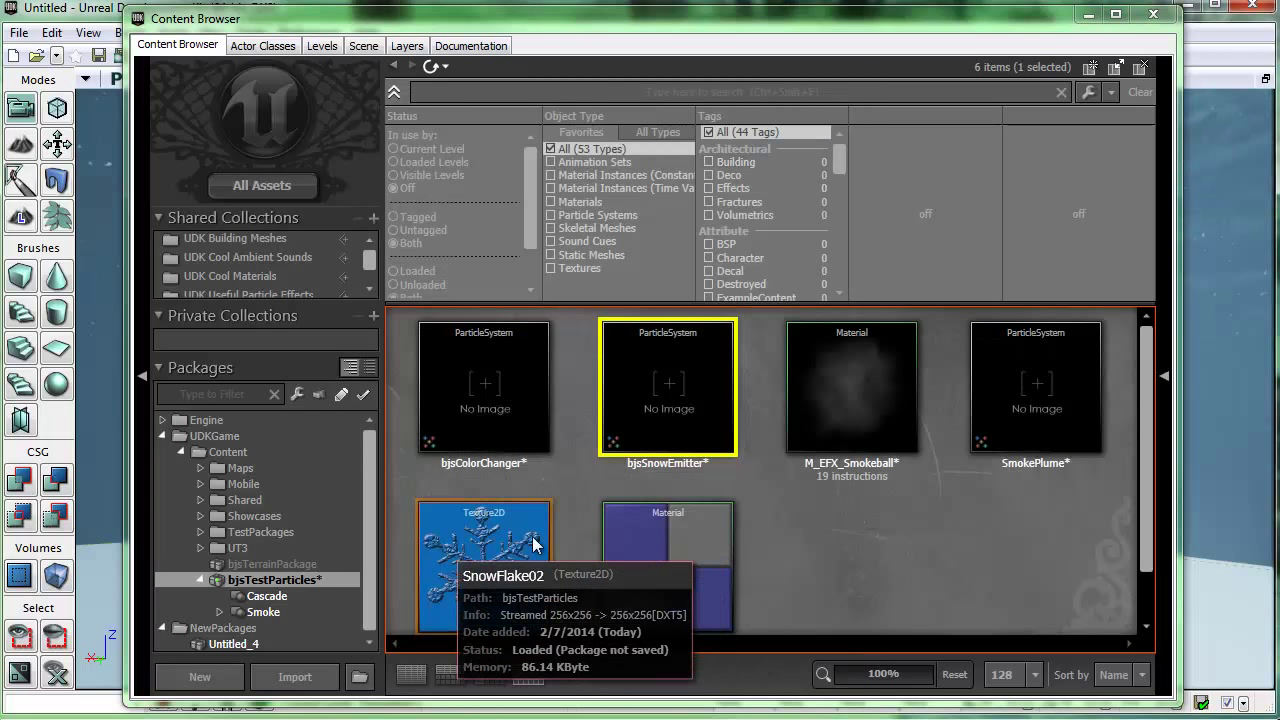
Import SnowFlakeAlpha02.png from the source image folder into bjsTestParticles with default settings.
mouse_move(667, 540)
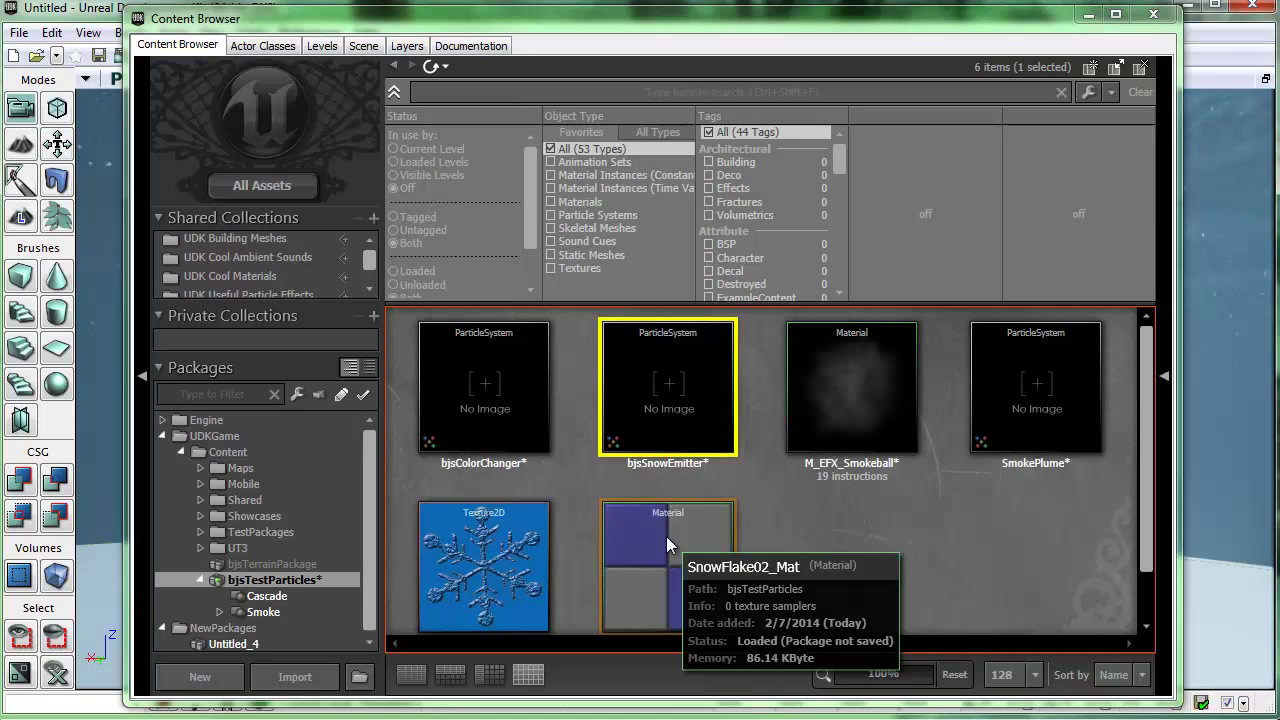
mouse_move(509, 546)
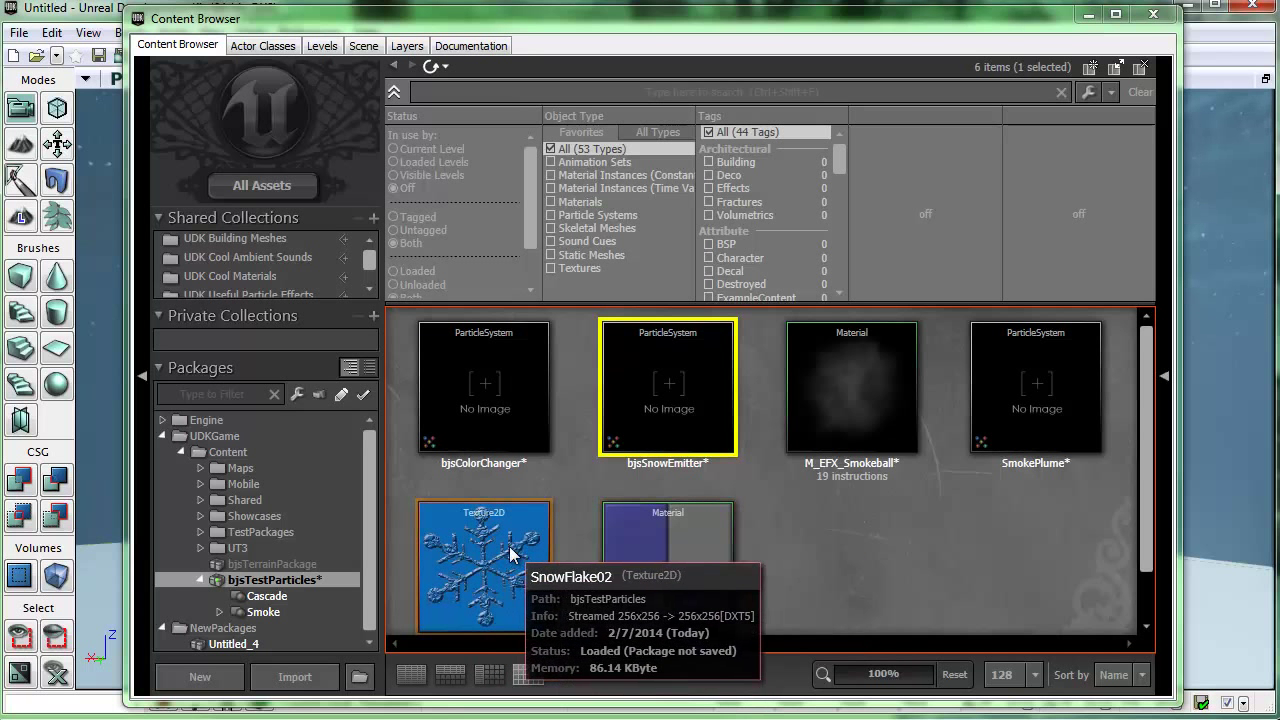
key(alt+Tab)
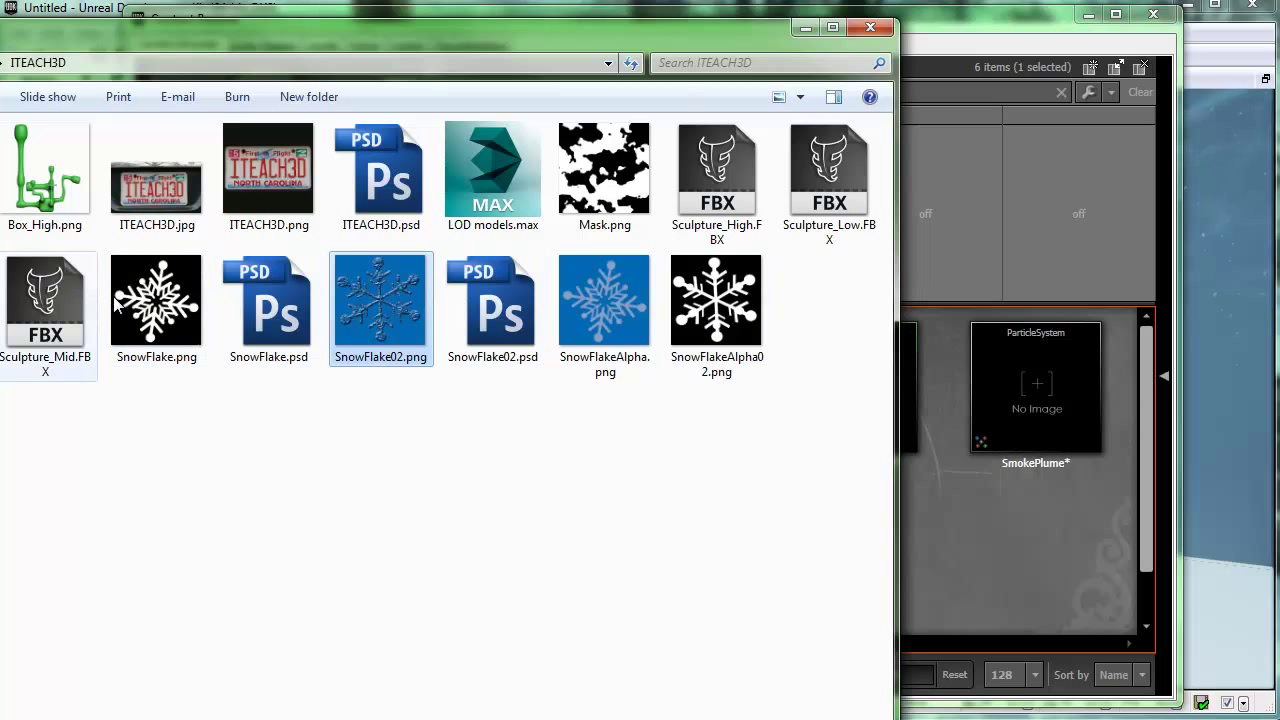
drag(728, 310, 1028, 547)
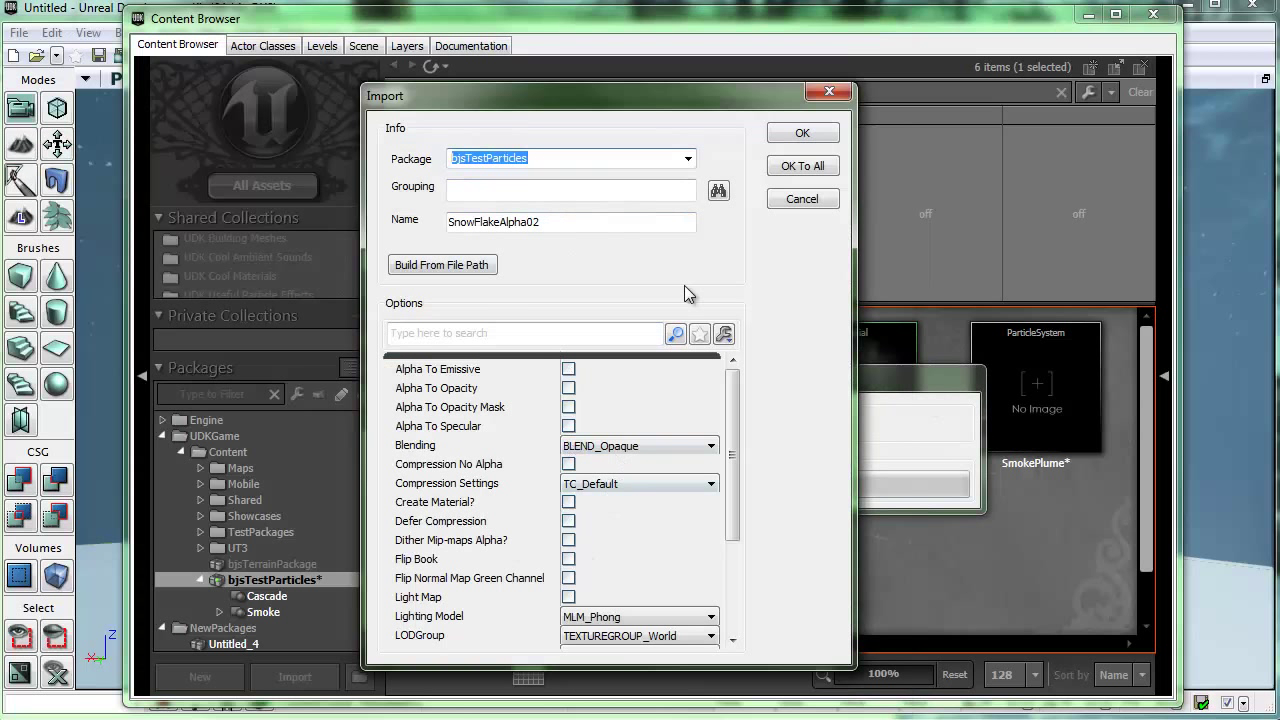
click(801, 137)
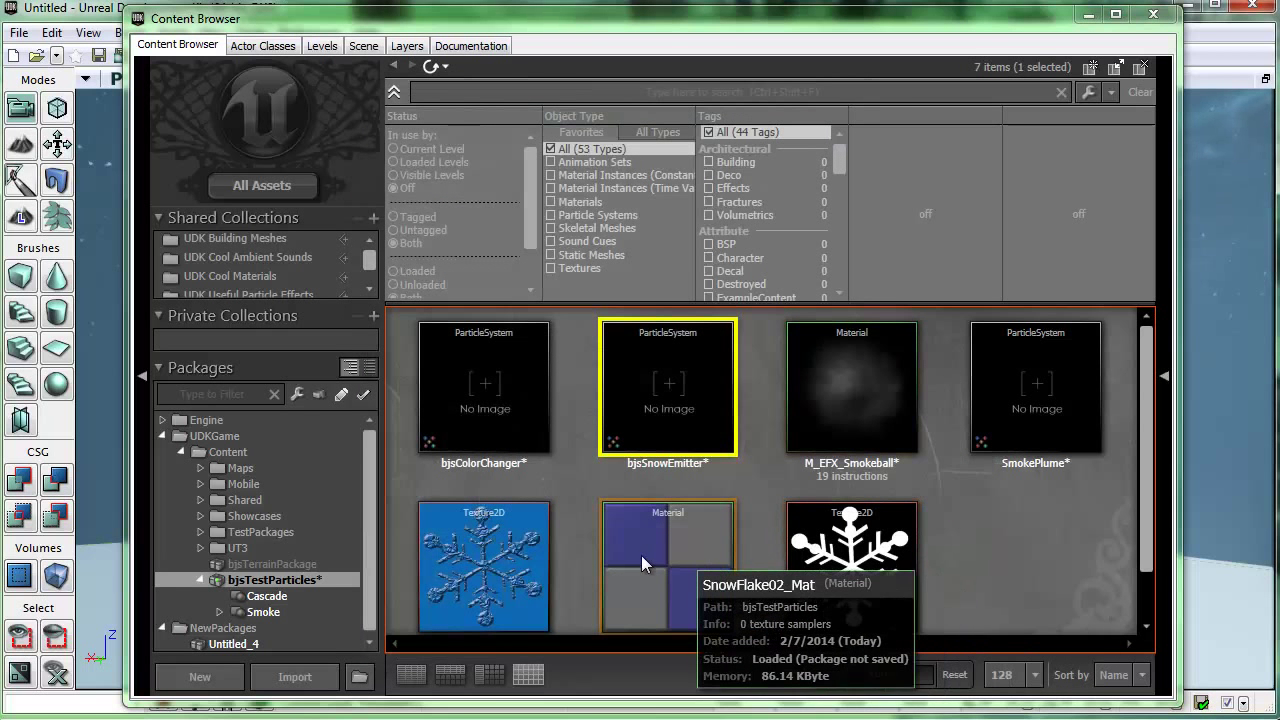
Open SnowFlake02_Mat in the Material Editor and restore it to a framed window.
double_click(673, 564)
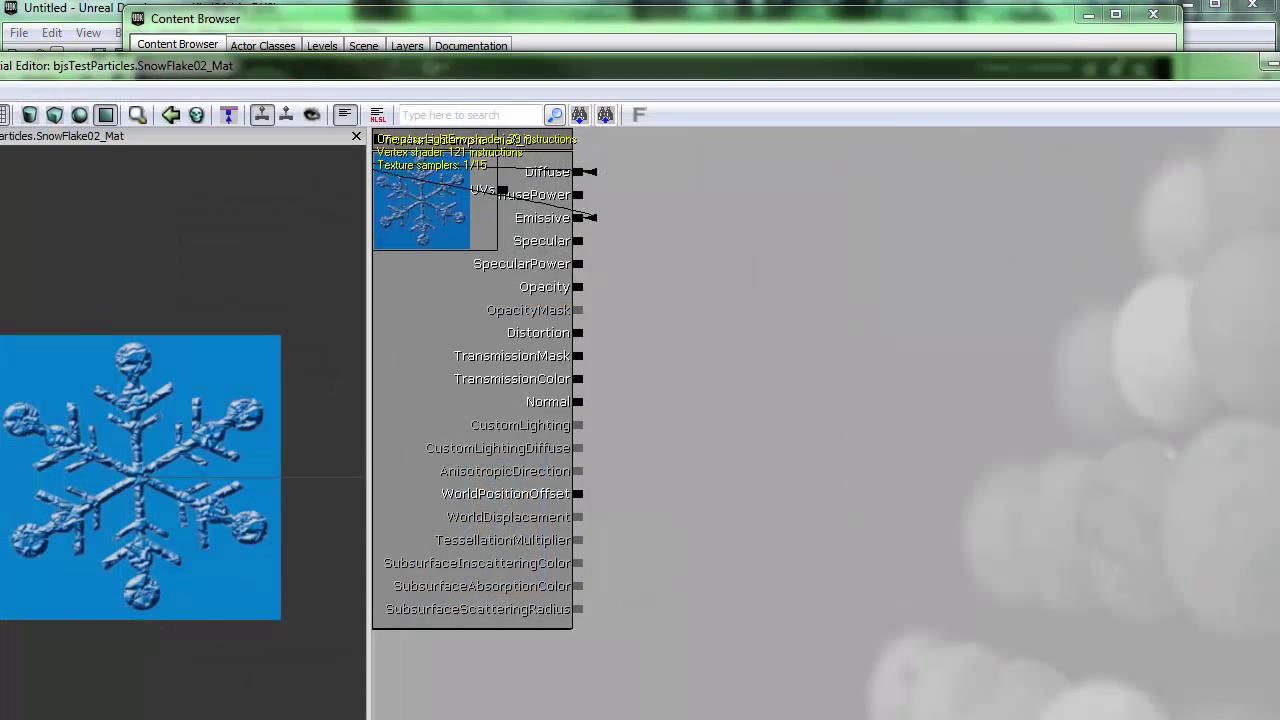
drag(2, 66, 88, 31)
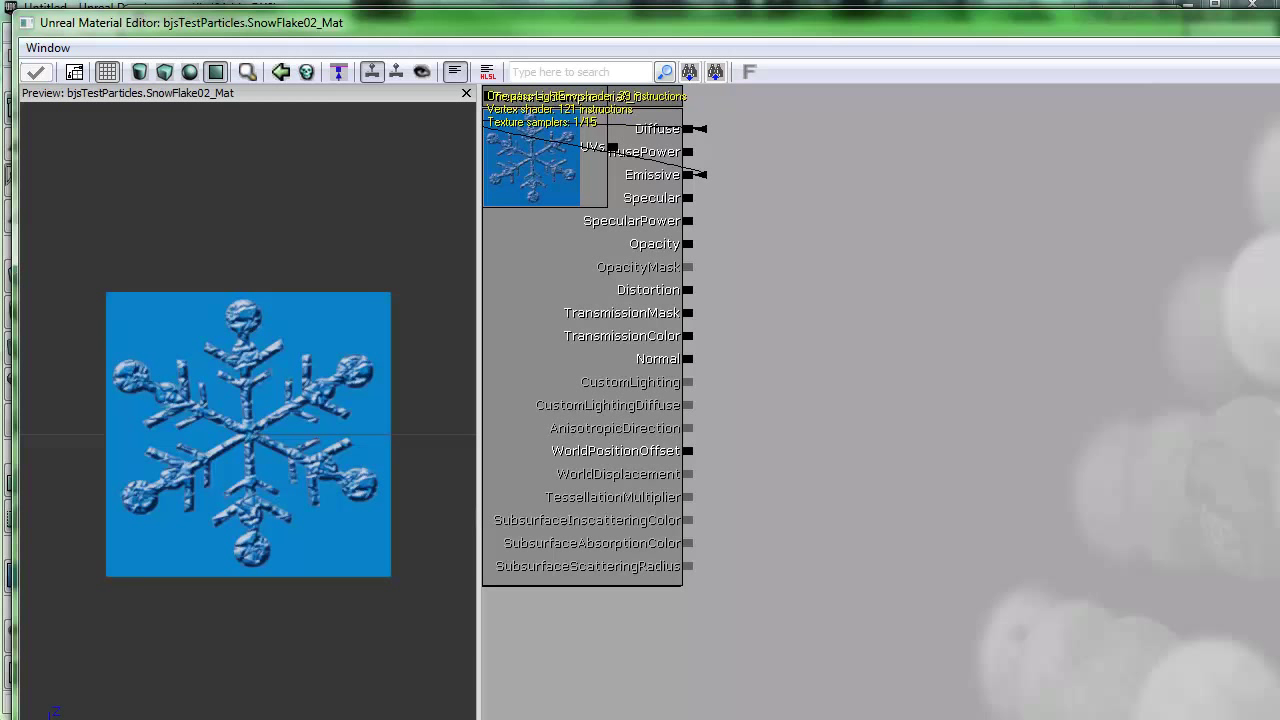
double_click(200, 22)
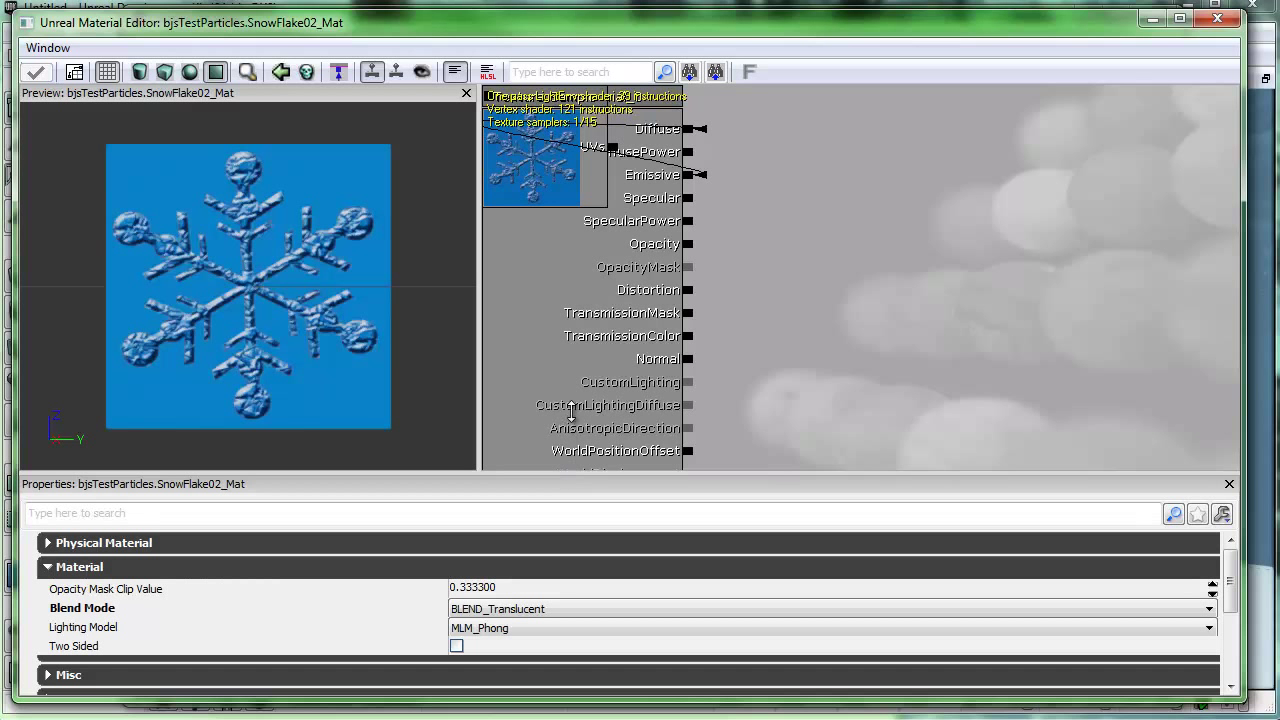
drag(571, 412, 566, 415)
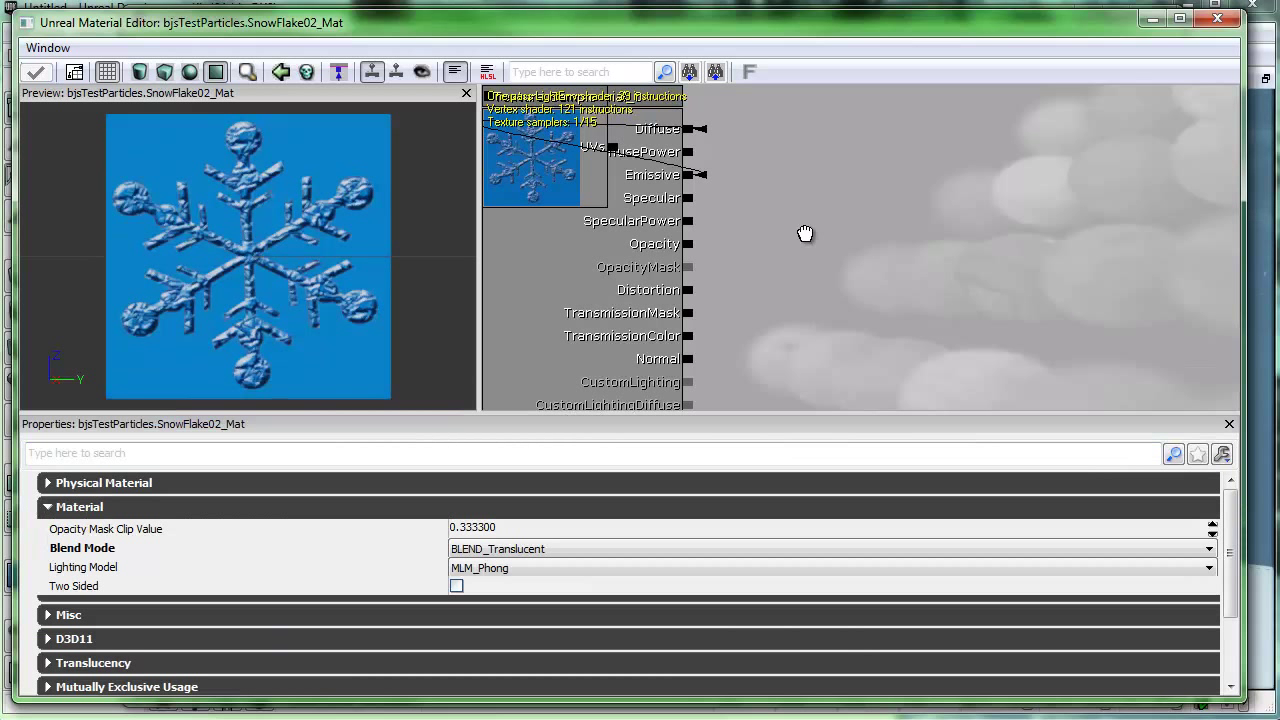
drag(806, 234, 873, 253)
Move the snowflake texture node right of the inputs, then select SnowFlakeAlpha02 in the Content Browser.
click(640, 214)
drag(634, 200, 966, 220)
drag(933, 349, 874, 342)
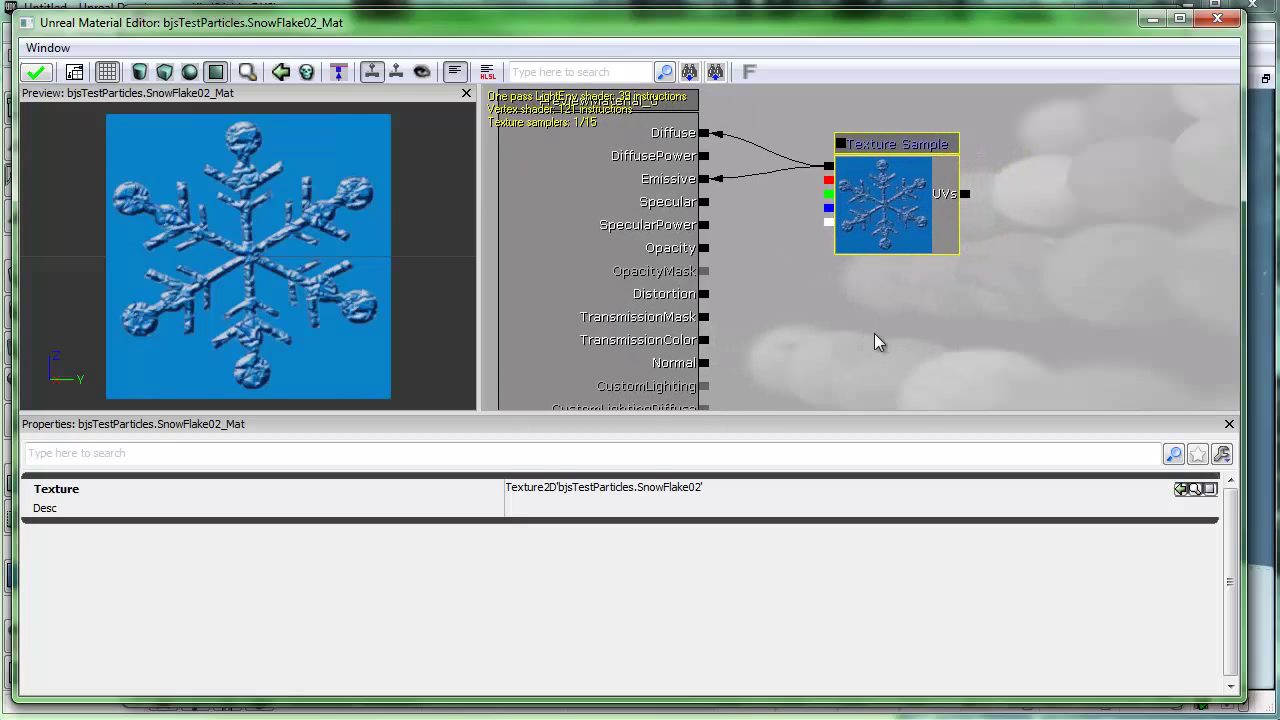
drag(1241, 308, 986, 332)
click(1043, 486)
click(872, 522)
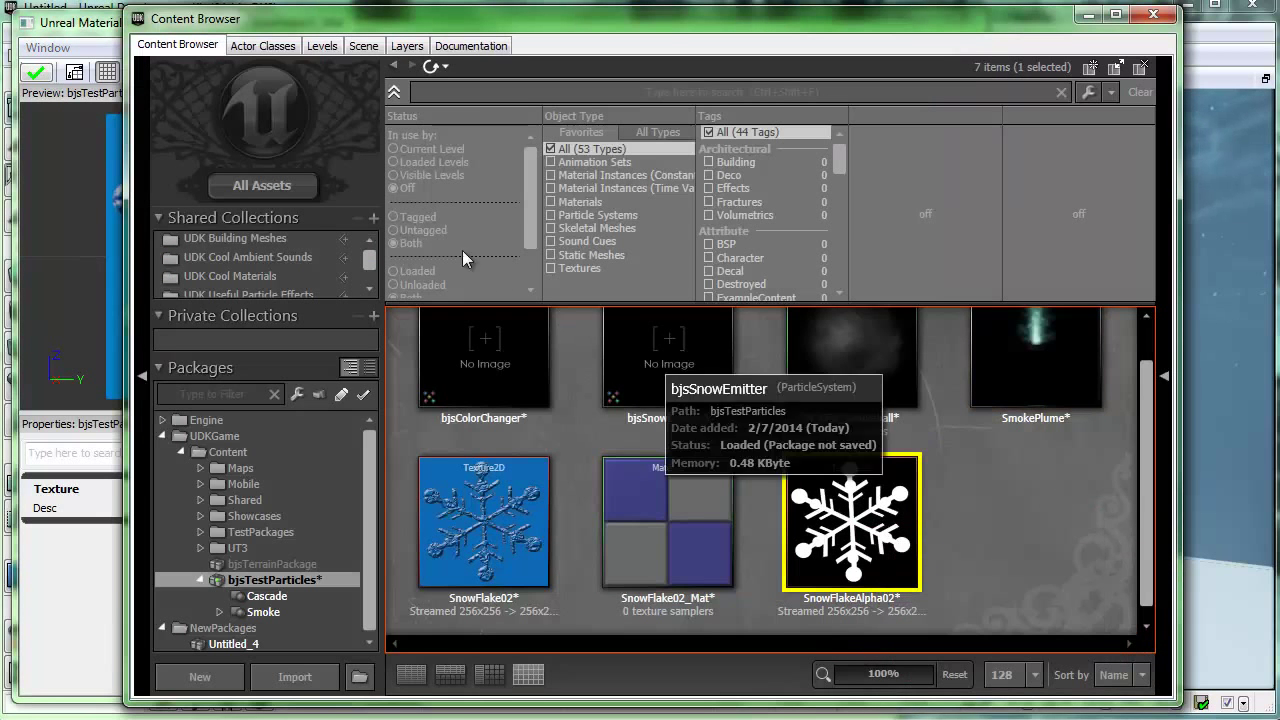
Add a SnowFlakeAlpha02 texture sample to SnowFlake02_Mat and connect it to Opacity.
double_click(668, 522)
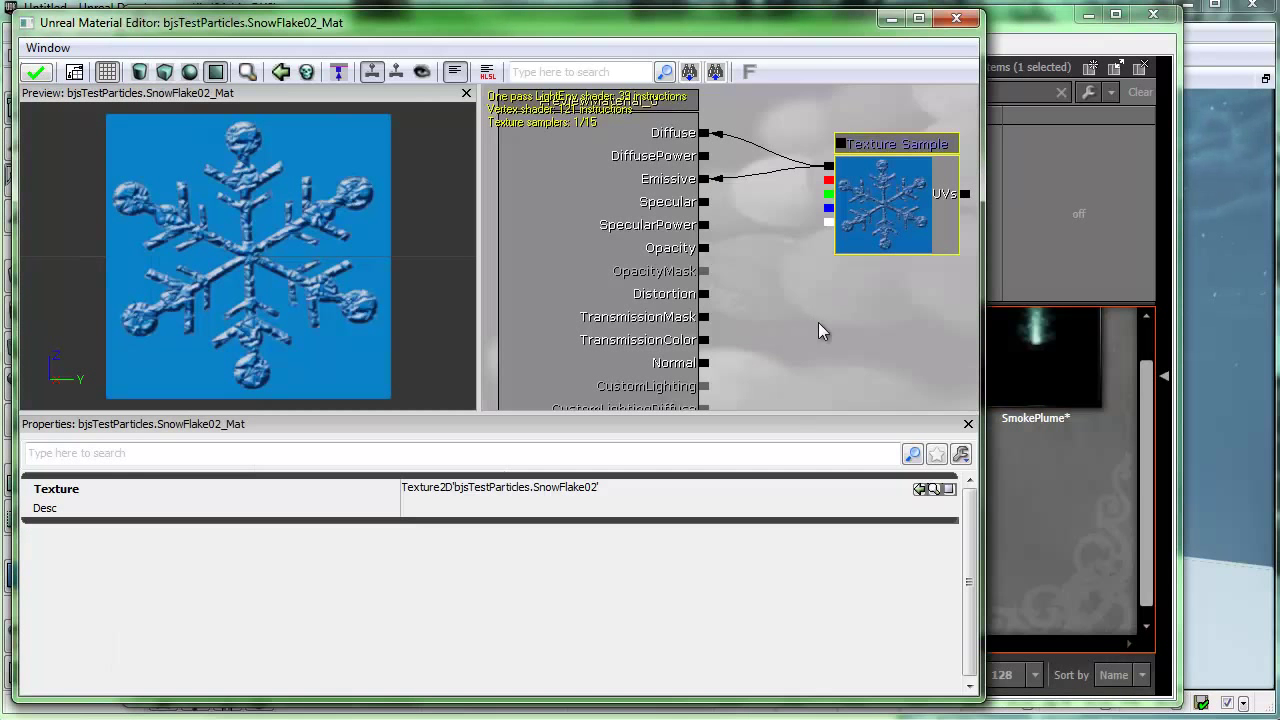
click(908, 358)
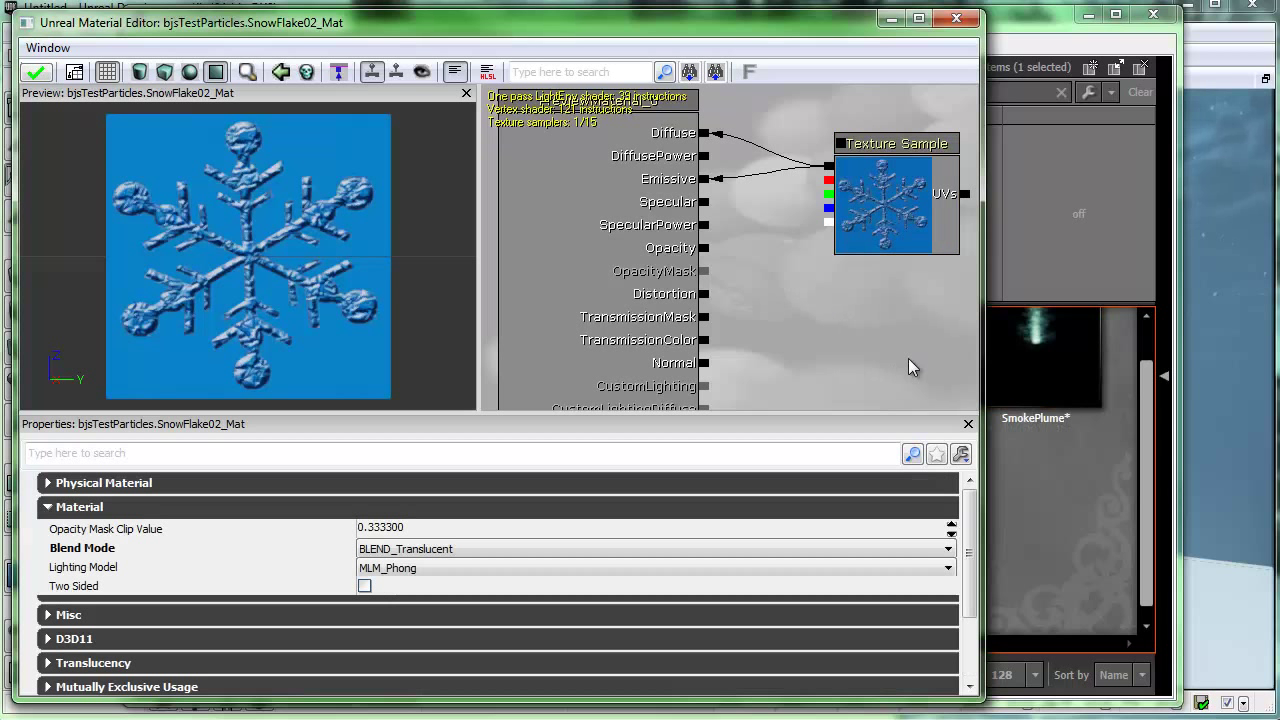
click(824, 298)
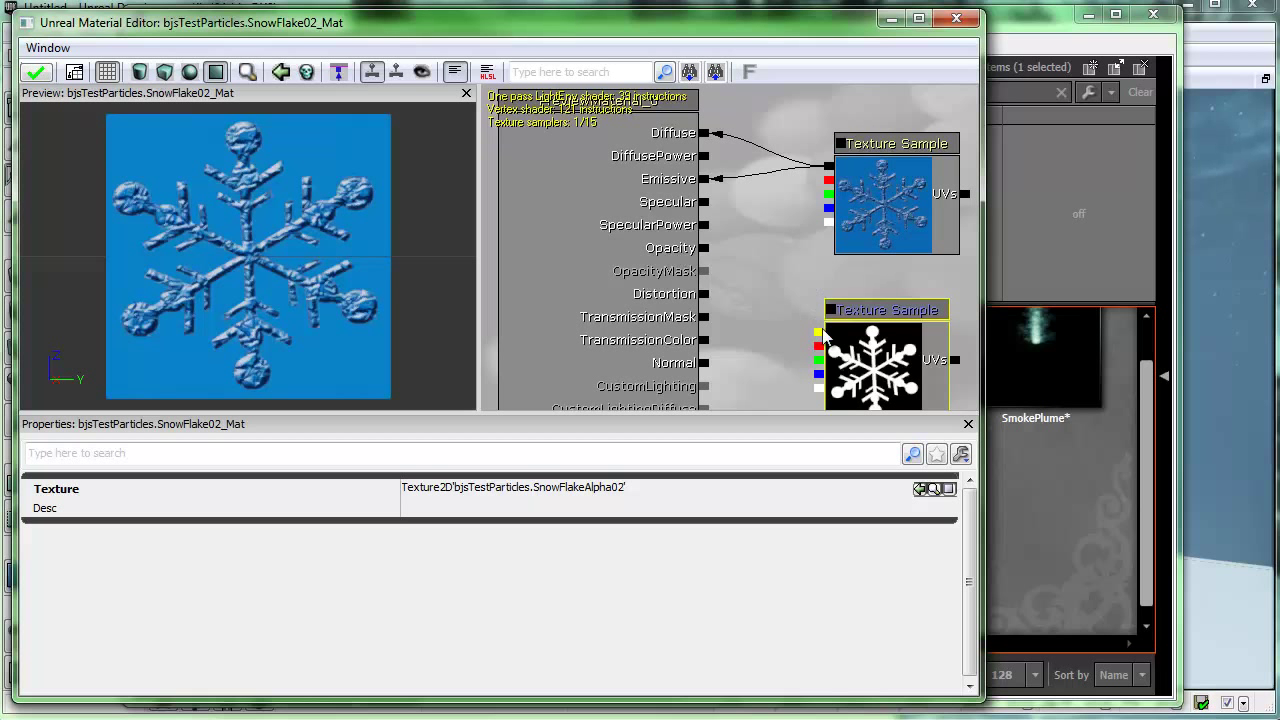
drag(818, 338, 705, 248)
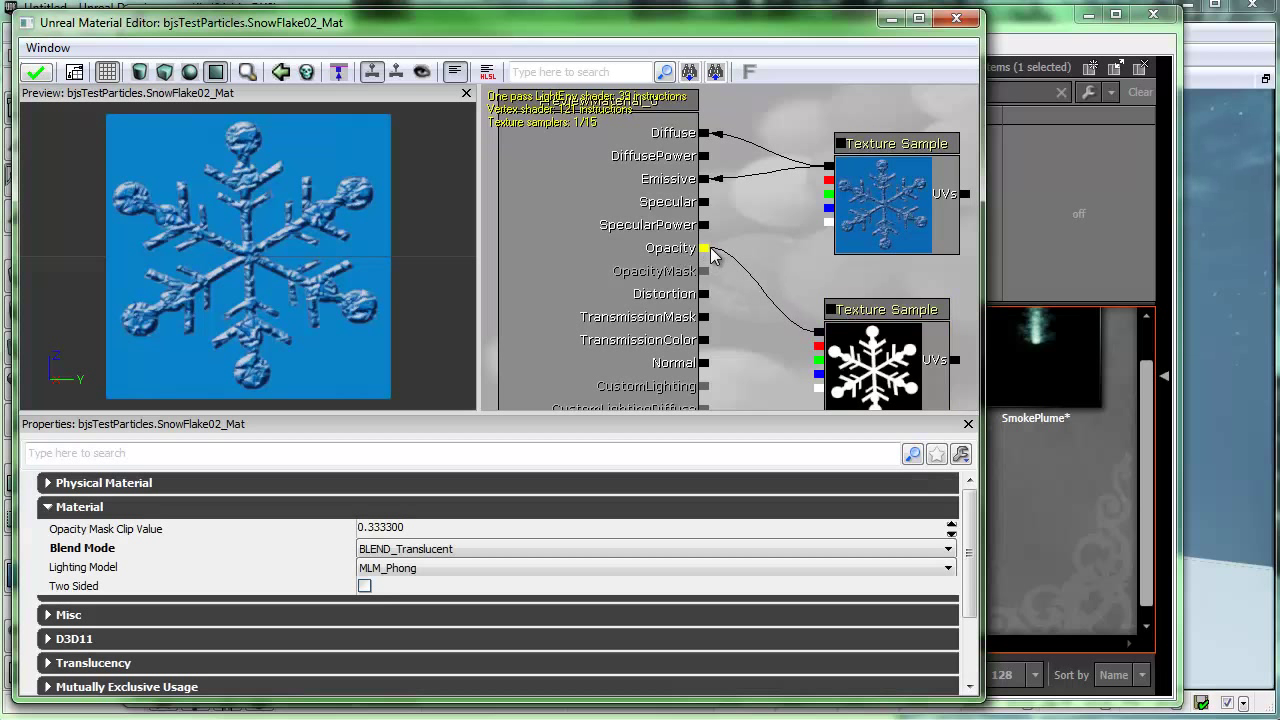